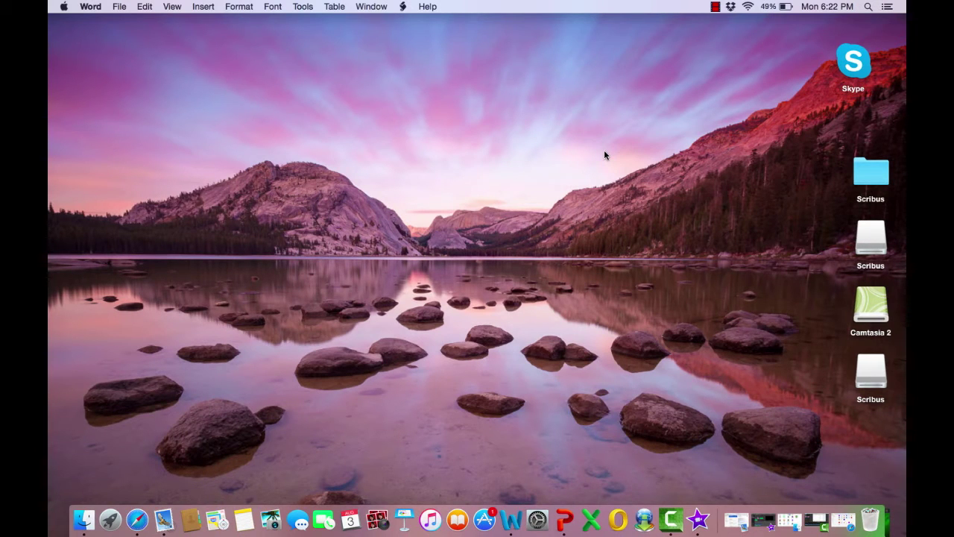
# In Safari, search Google for 'scribus for mac' and open the Softonic Scribus page's downloads list
pyautogui.click(139, 522)
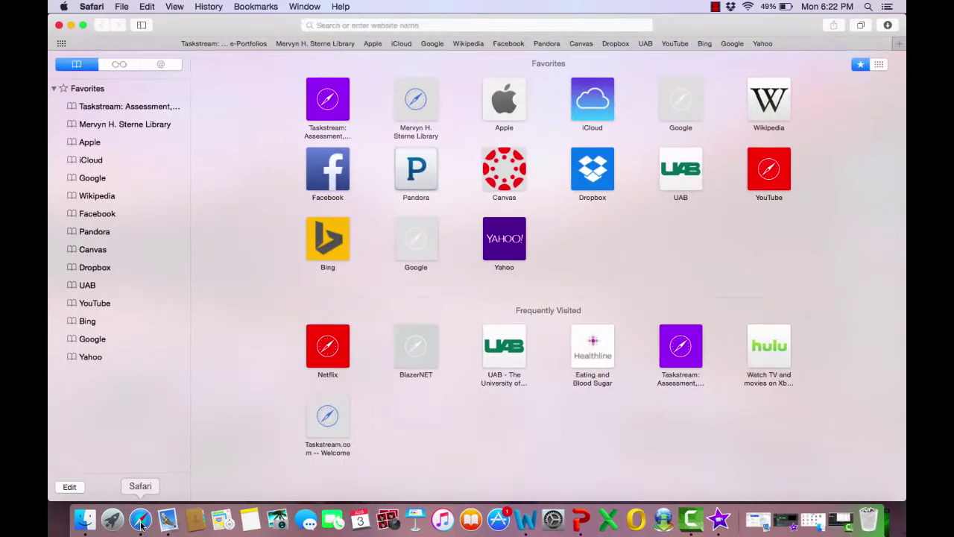
pyautogui.write('google.com')
pyautogui.press('Return')
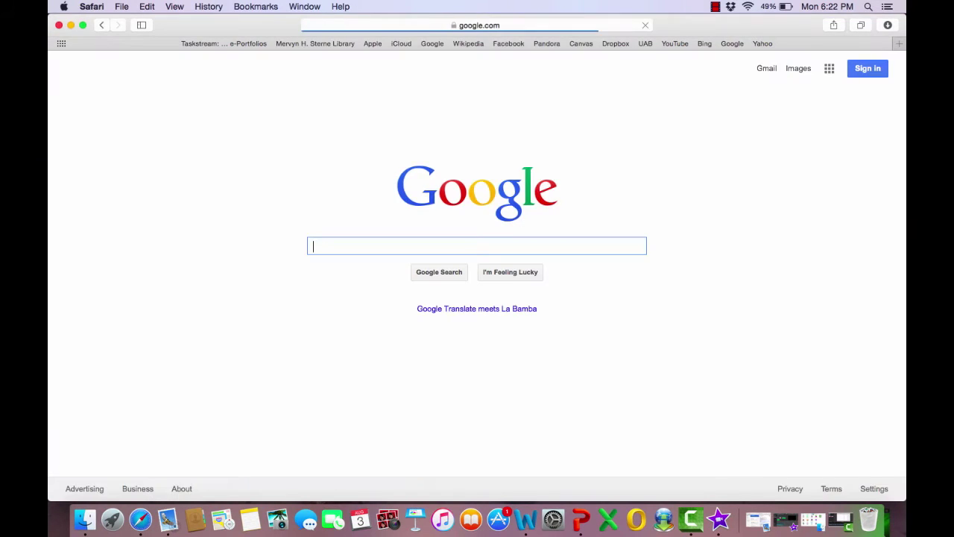
pyautogui.write('scri')
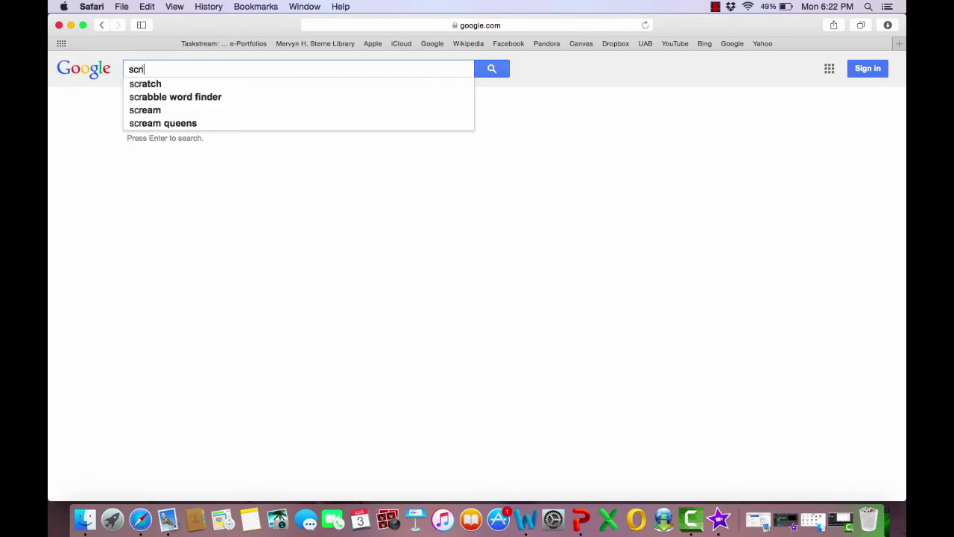
pyautogui.write('bus for mac')
pyautogui.press('Return')
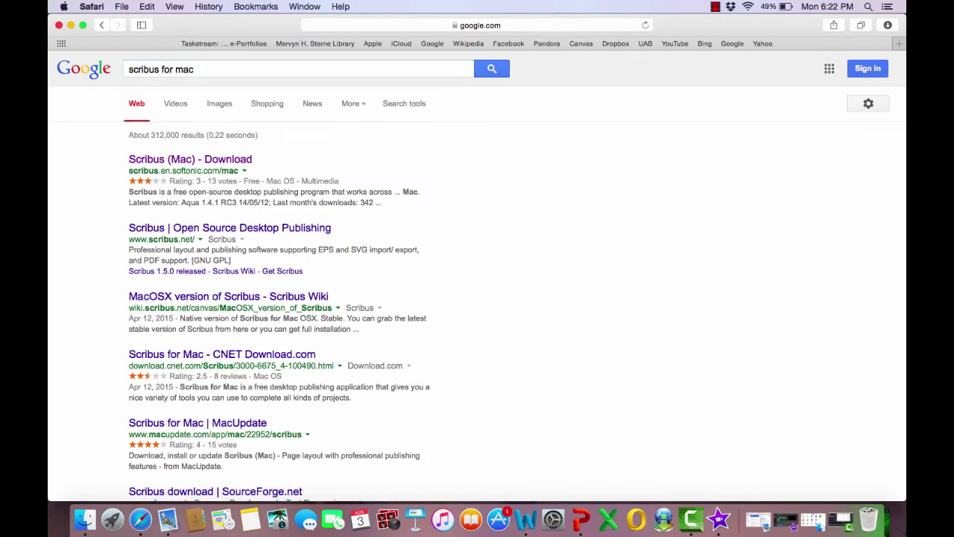
pyautogui.click(186, 161)
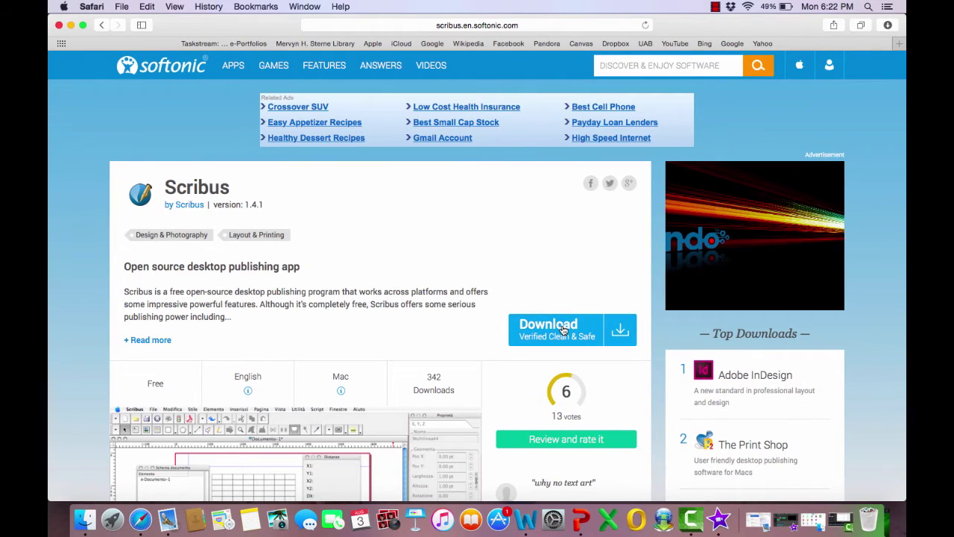
pyautogui.click(887, 27)
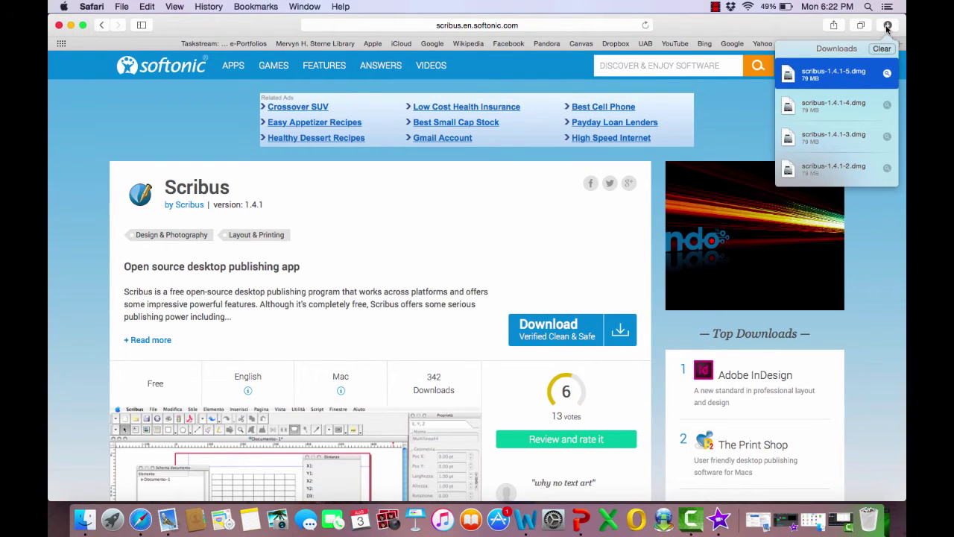
# Install Scribus 1.4.1 from the newest disk image into Applications, then close the installer and Safari
pyautogui.doubleClick(854, 70)
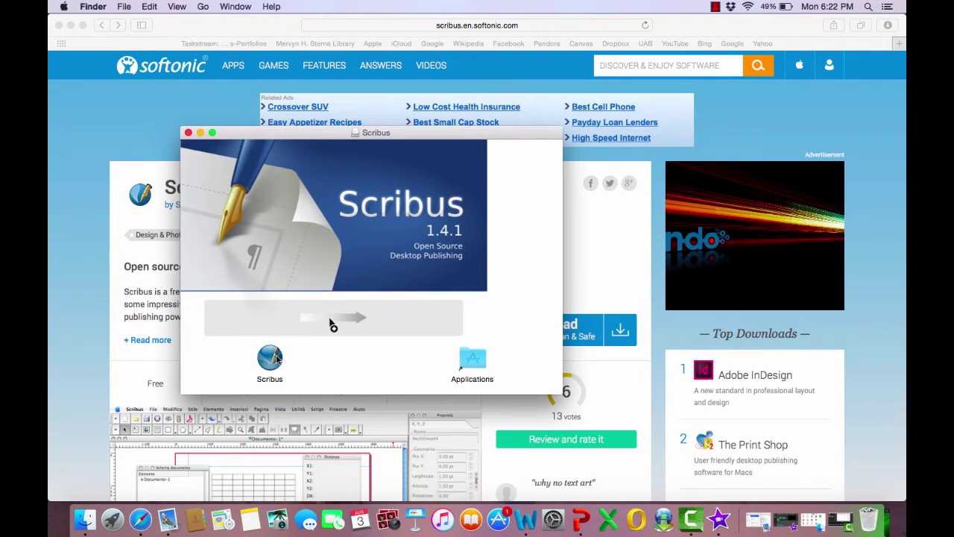
pyautogui.moveTo(276, 359)
pyautogui.mouseDown()
pyautogui.moveTo(379, 328)
pyautogui.moveTo(448, 339)
pyautogui.moveTo(475, 368)
pyautogui.moveTo(279, 355)
pyautogui.mouseUp()
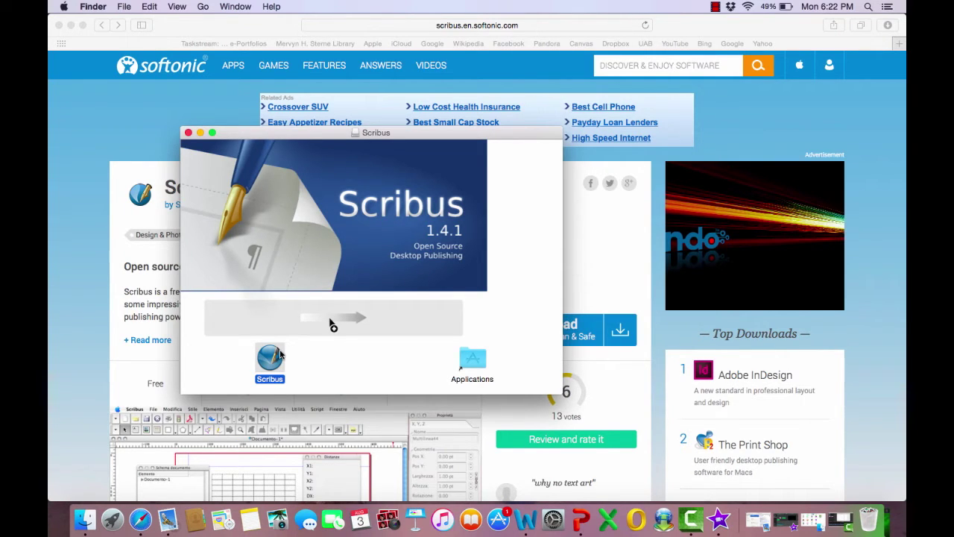
pyautogui.click(188, 133)
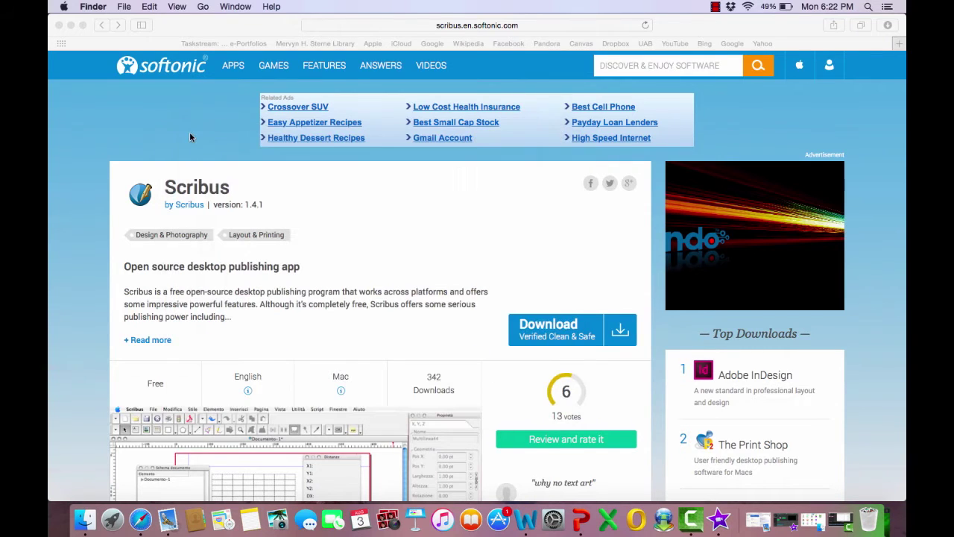
pyautogui.click(59, 25)
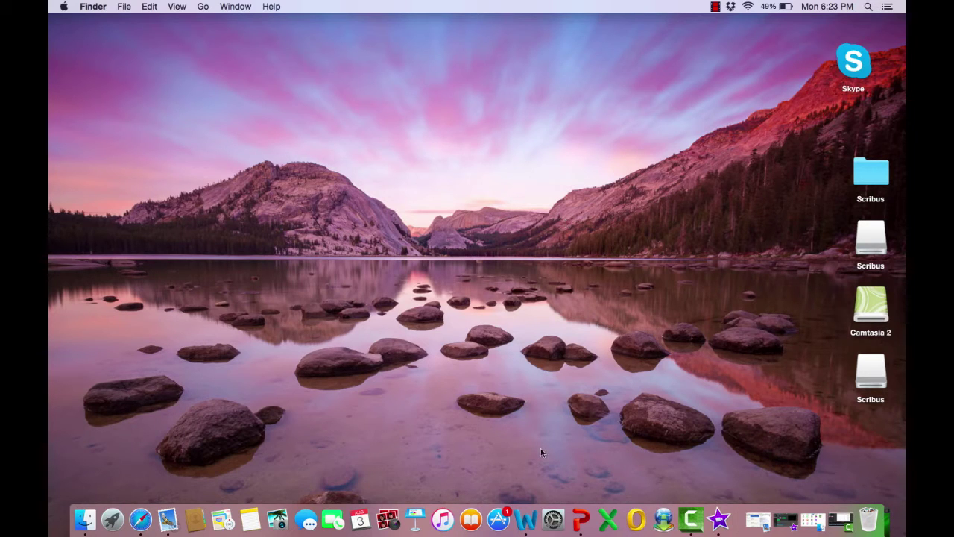
# Unlock Security & Privacy with the account password, confirm apps from Anywhere are allowed, and relock it
pyautogui.click(554, 522)
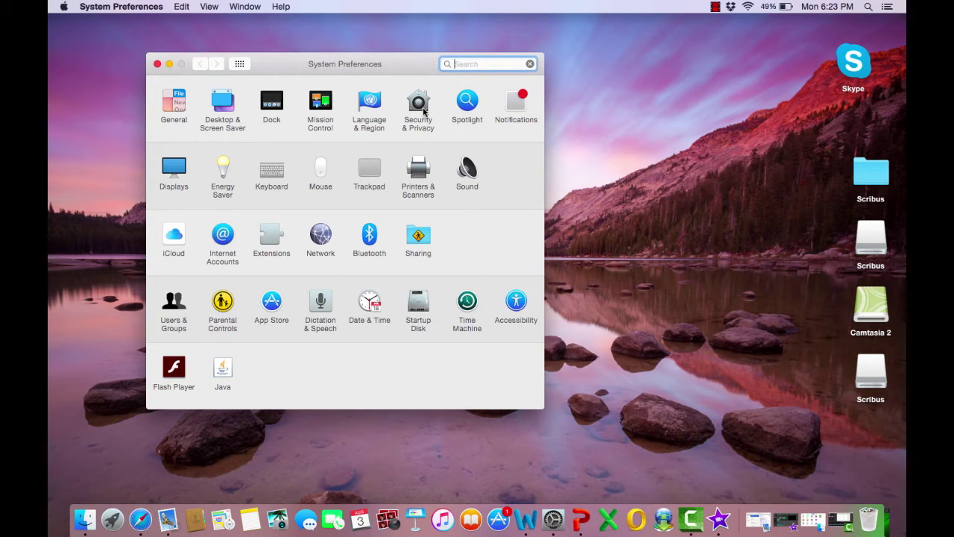
pyautogui.click(419, 105)
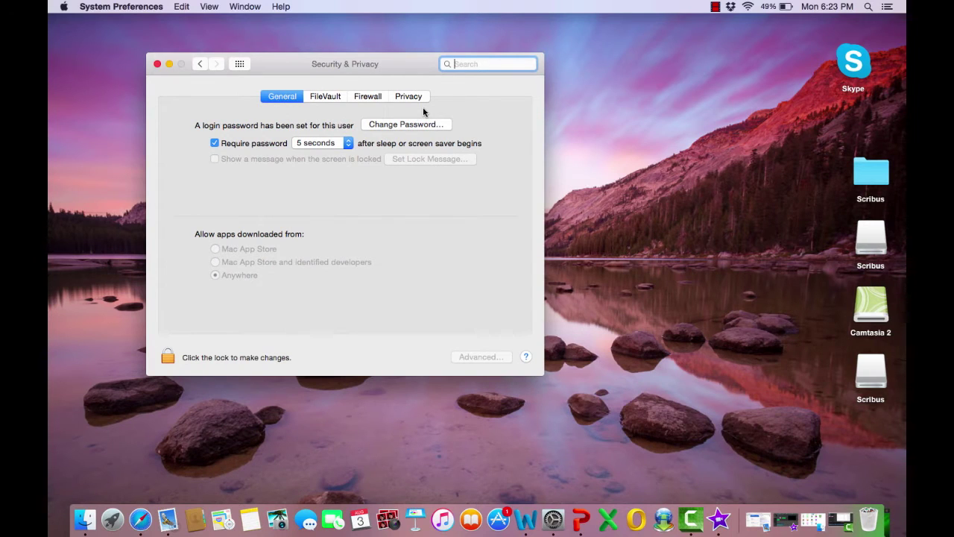
pyautogui.click(168, 359)
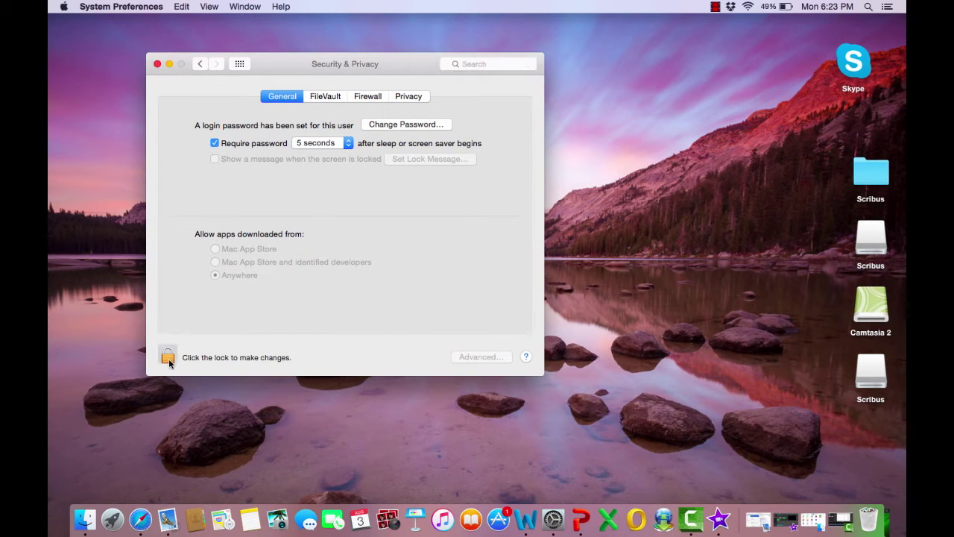
pyautogui.write('******')
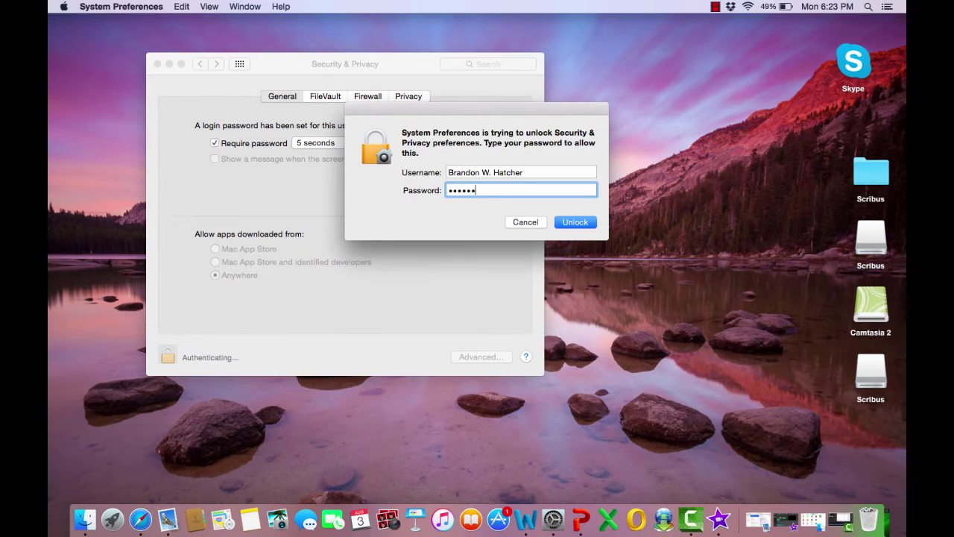
pyautogui.write('******')
pyautogui.press('Return')
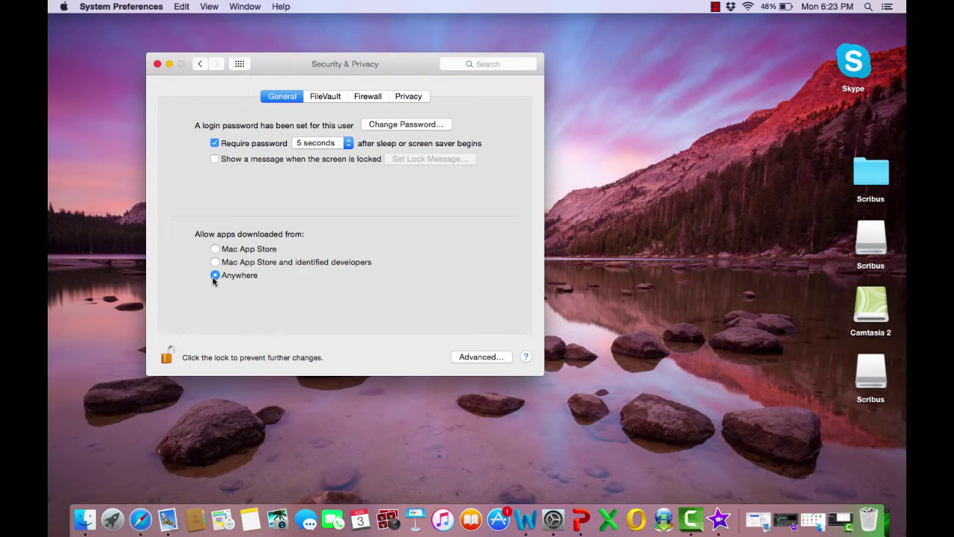
pyautogui.click(167, 356)
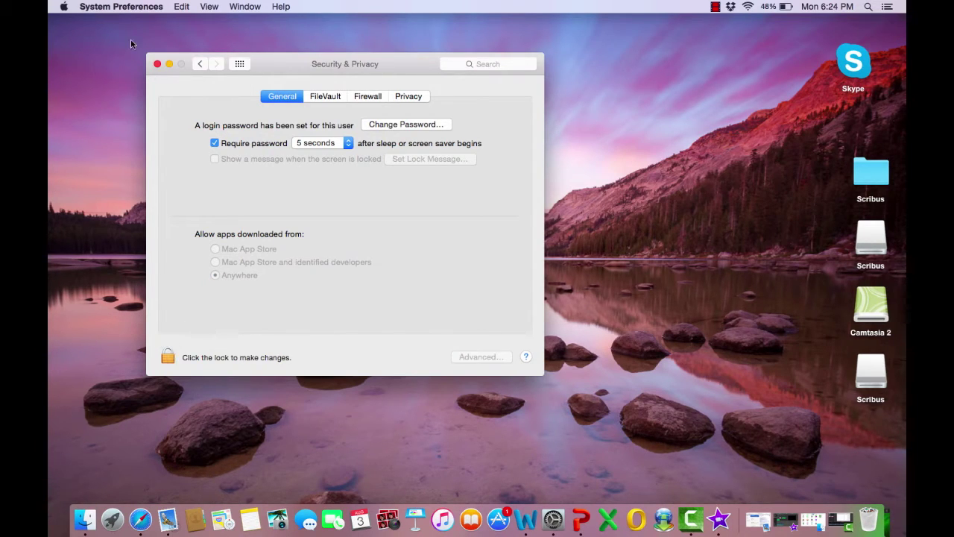
pyautogui.click(155, 63)
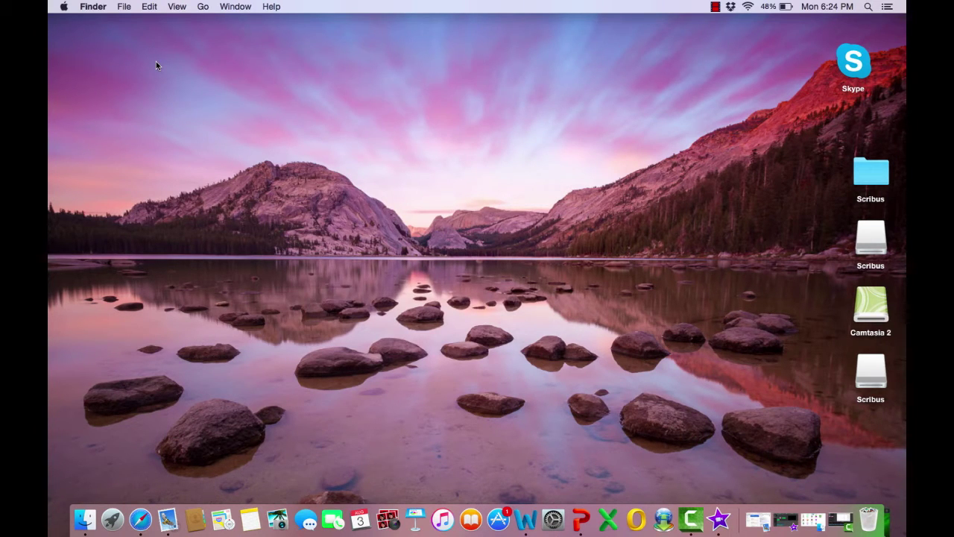
# Launch Scribus from Launchpad, dismiss the Ghostscript warning, and create a single-page A4 portrait document
pyautogui.press('F4')
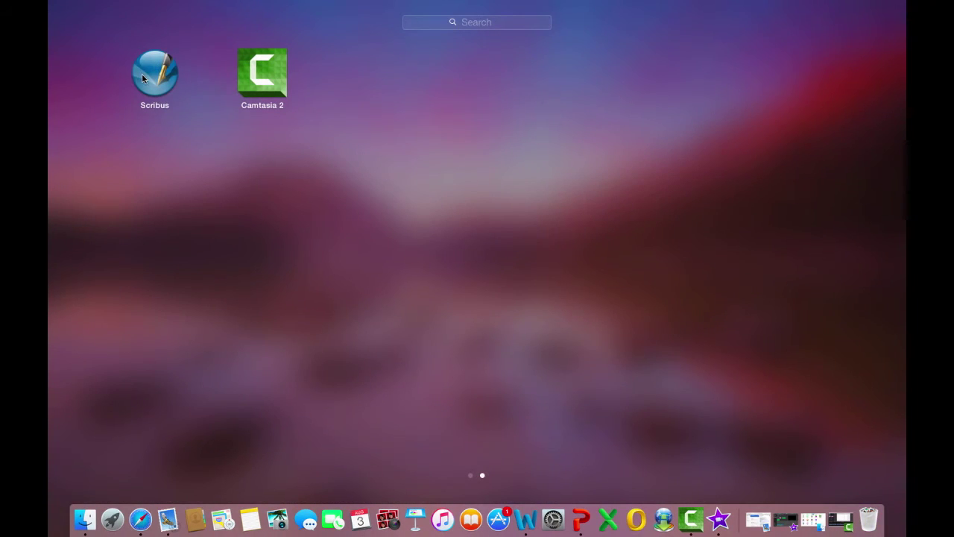
pyautogui.click(141, 75)
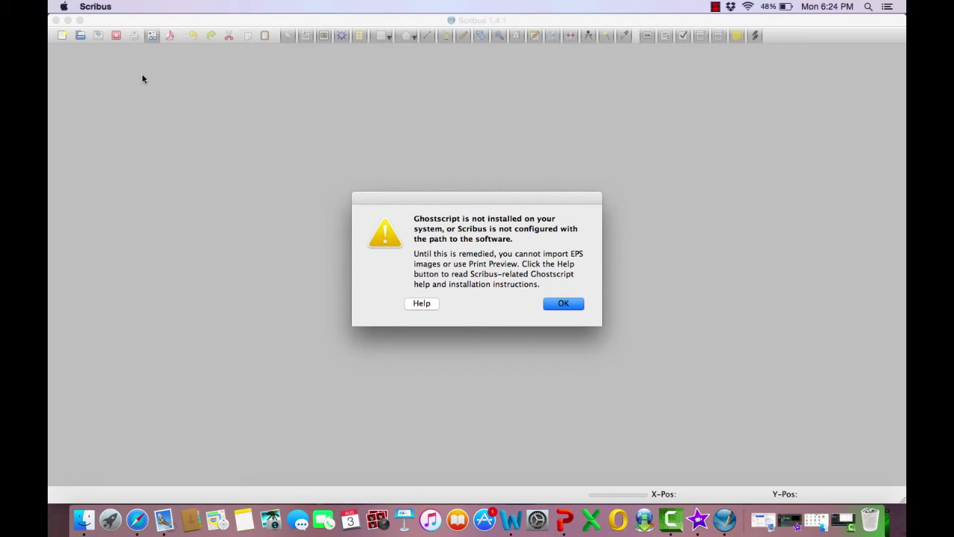
pyautogui.click(563, 302)
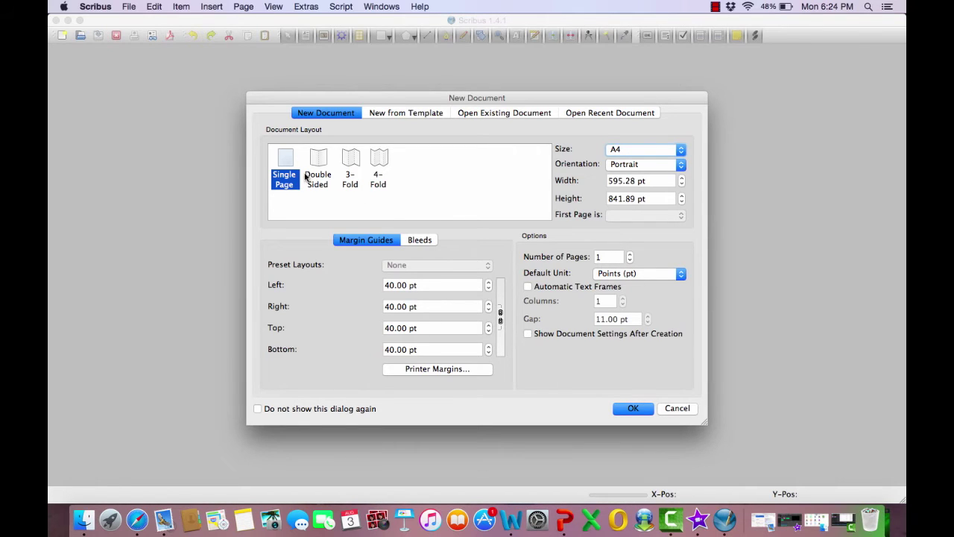
pyautogui.click(632, 409)
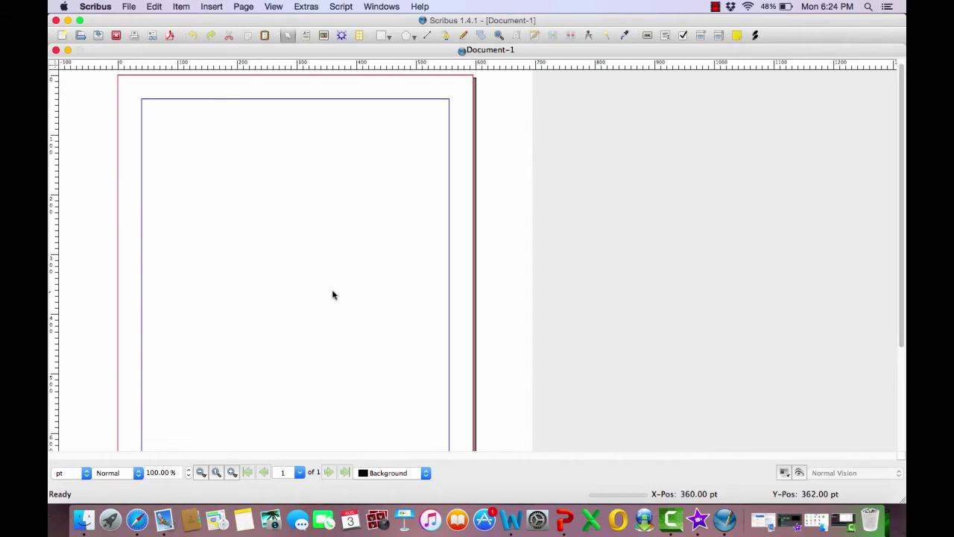
# Draw an image frame near the page's top-left and choose Get Image... from its context menu
pyautogui.click(212, 7)
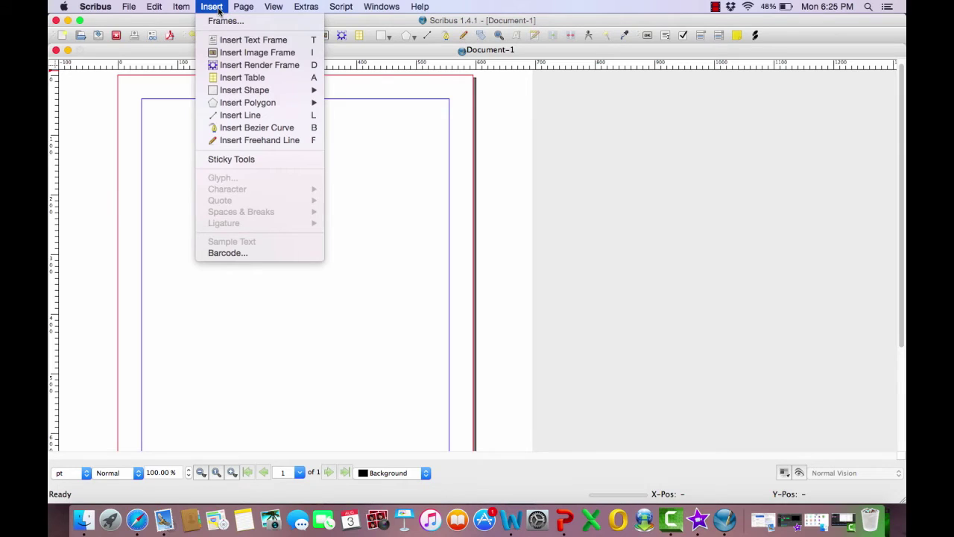
pyautogui.click(244, 54)
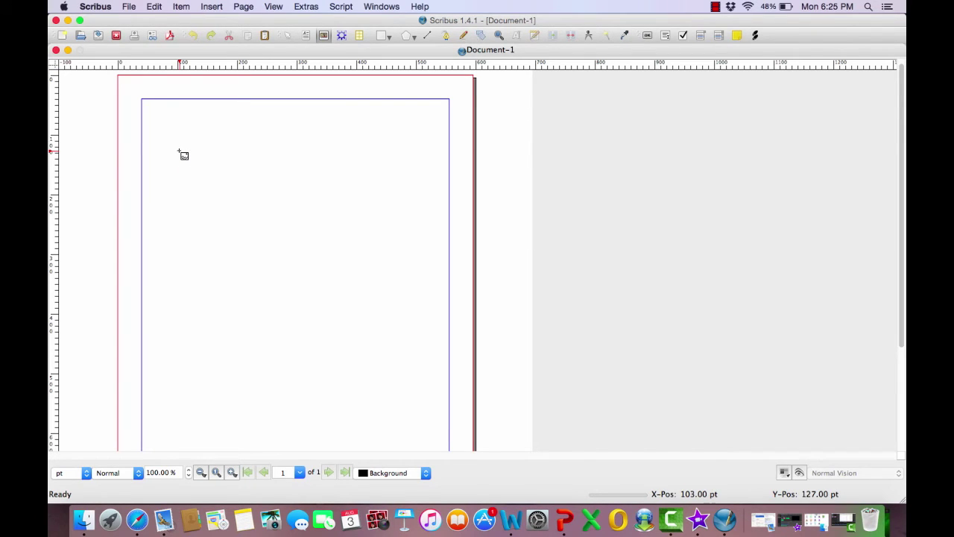
pyautogui.moveTo(179, 151); pyautogui.dragTo(324, 253)
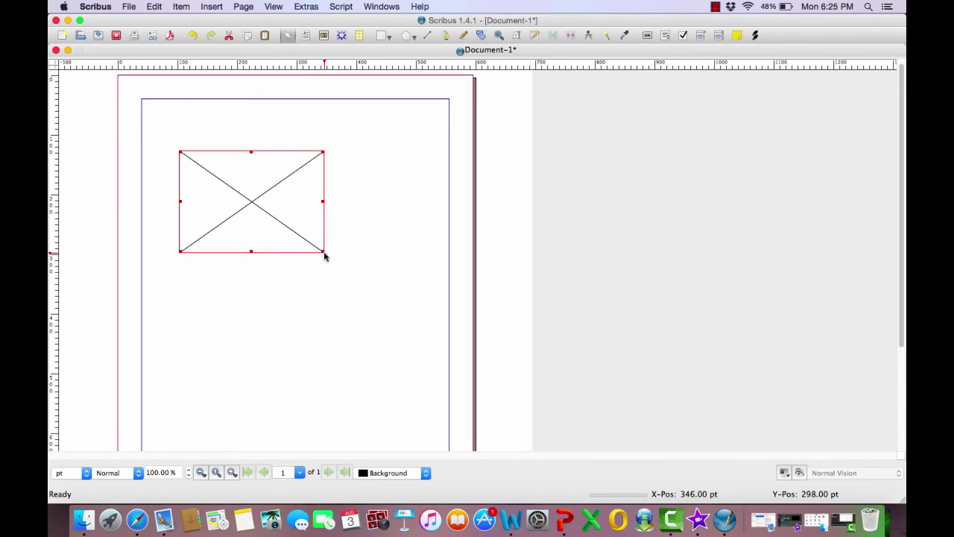
pyautogui.rightClick(246, 200)
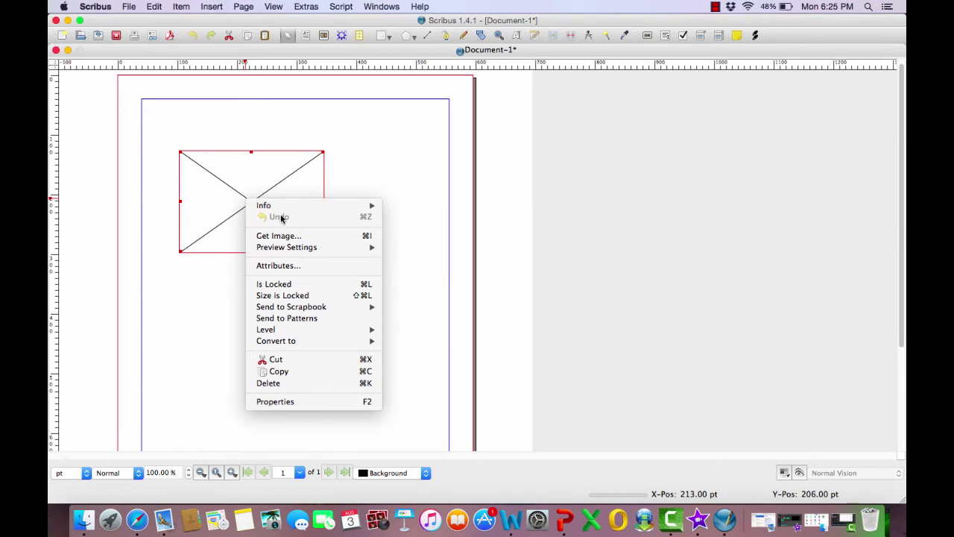
pyautogui.click(291, 237)
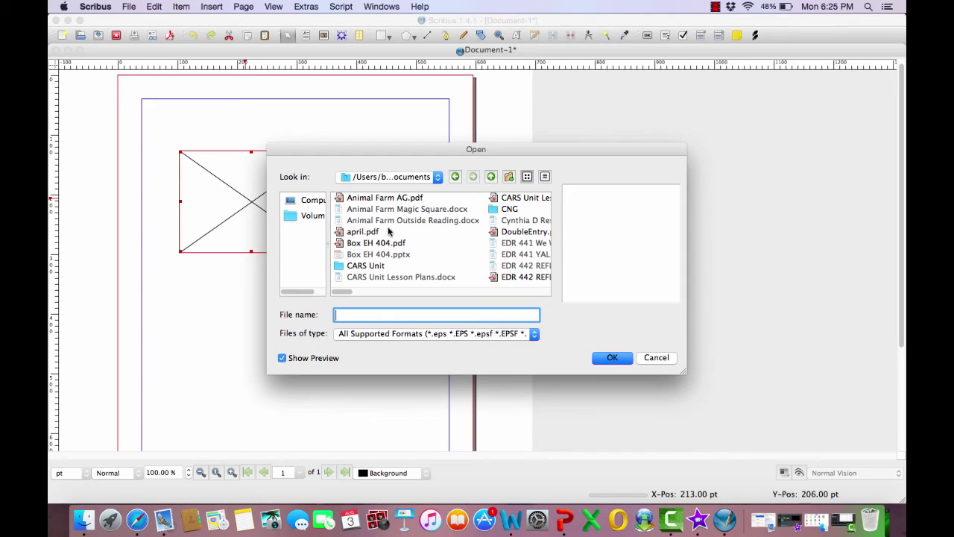
# Pick Flowers_Photo-2.jpg in the Open dialog to load it into the frame
pyautogui.hscroll(5, 387, 232)
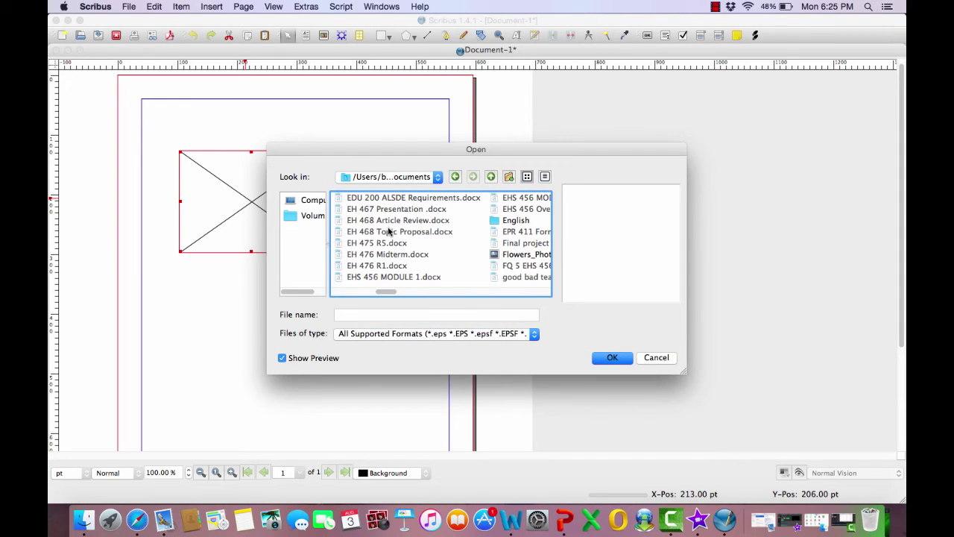
pyautogui.hscroll(2, 387, 232)
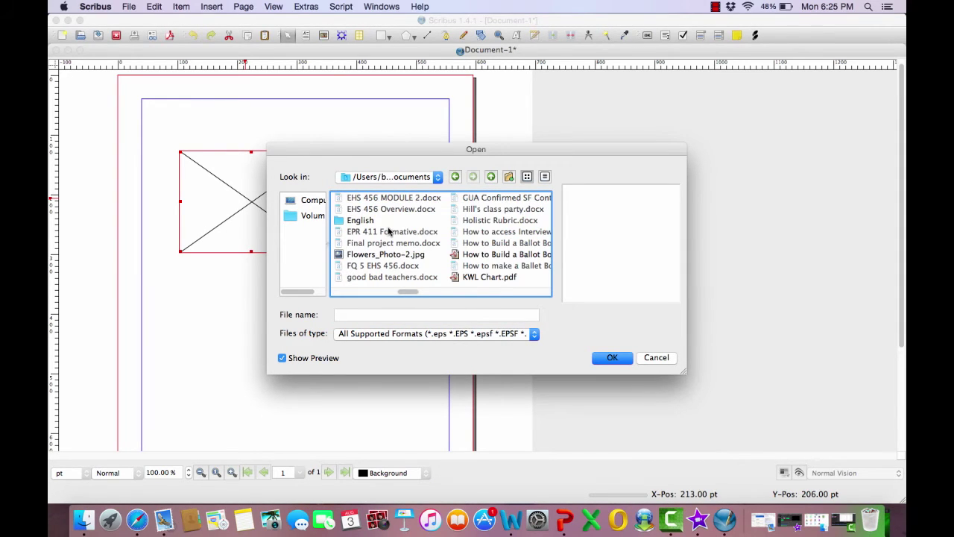
pyautogui.doubleClick(419, 259)
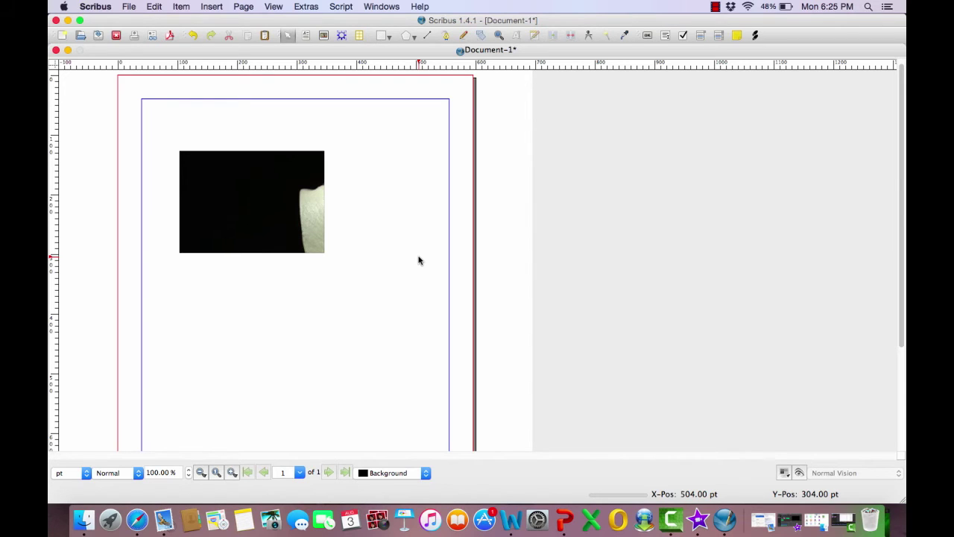
# Apply Adjust Image to Frame to the lily, pull the frame's right edge in, and drag it right
pyautogui.click(277, 215)
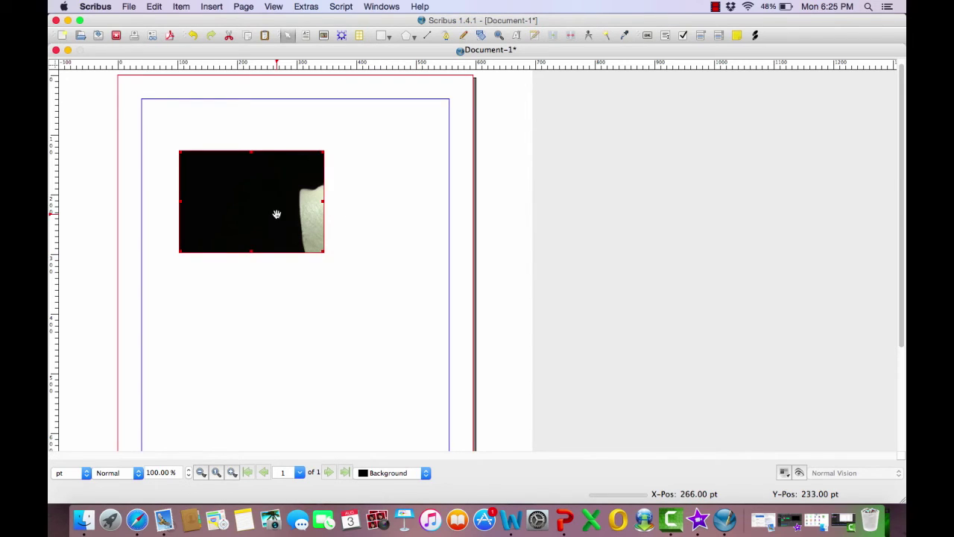
pyautogui.click(183, 7)
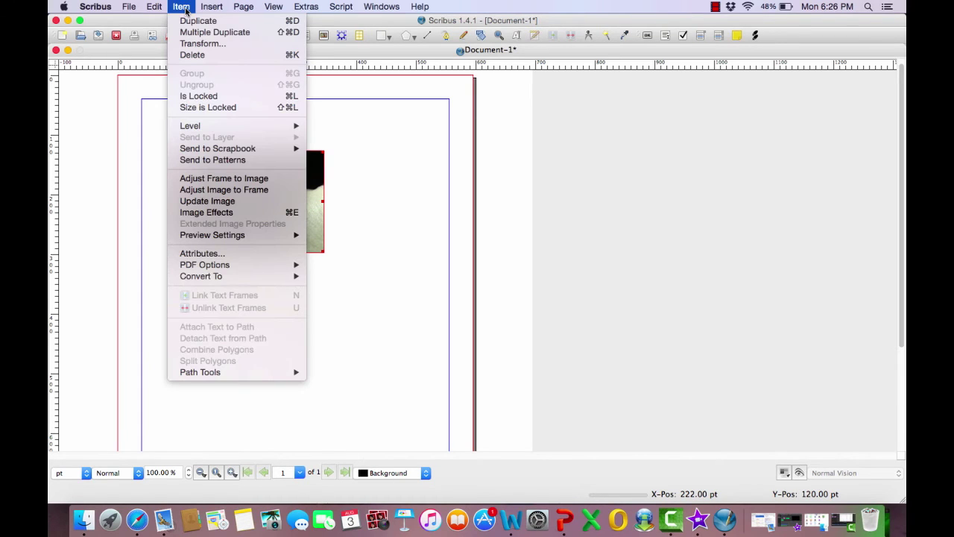
pyautogui.click(251, 190)
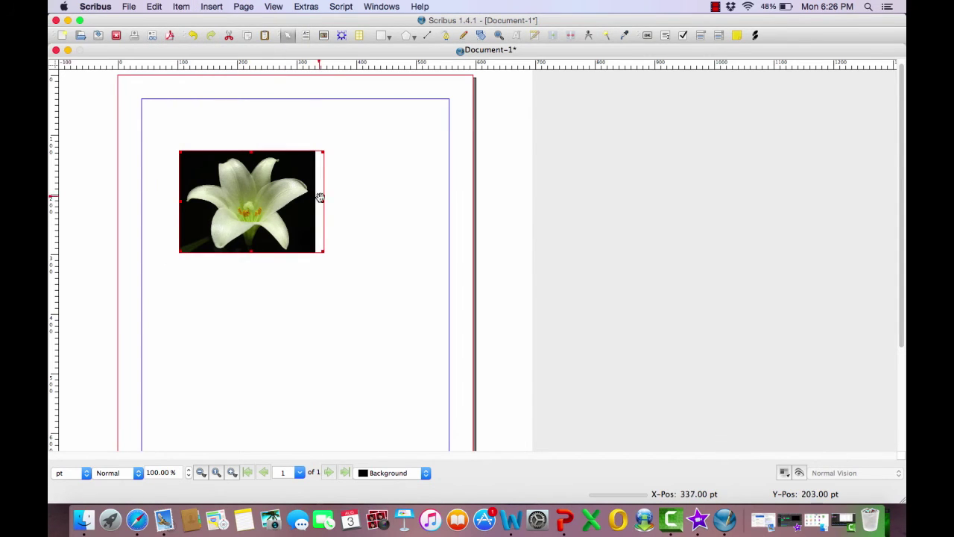
pyautogui.moveTo(323, 202); pyautogui.dragTo(316, 204)
pyautogui.moveTo(245, 194); pyautogui.dragTo(363, 190)
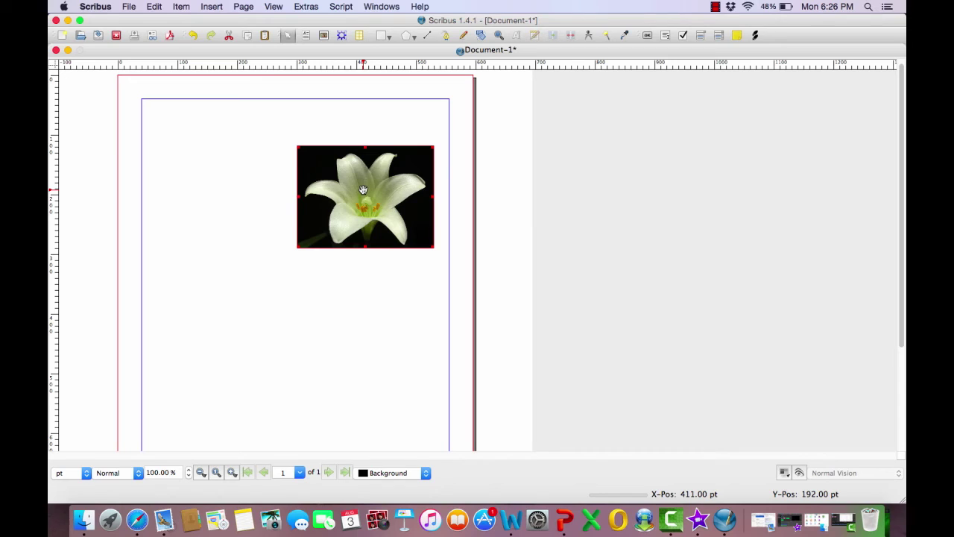
# Delete the lily frame and draw a new image frame in the page's upper left
pyautogui.press('Delete')
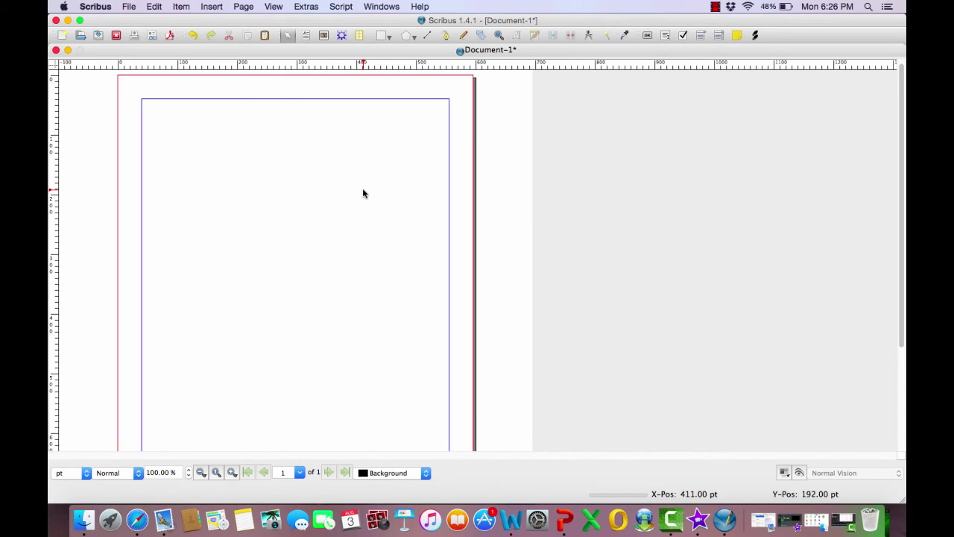
pyautogui.click(209, 8)
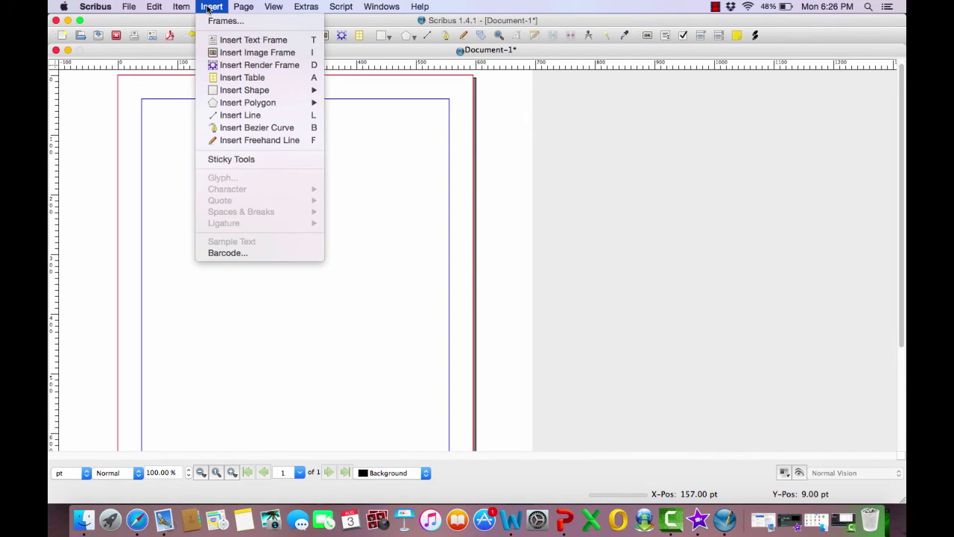
pyautogui.click(237, 52)
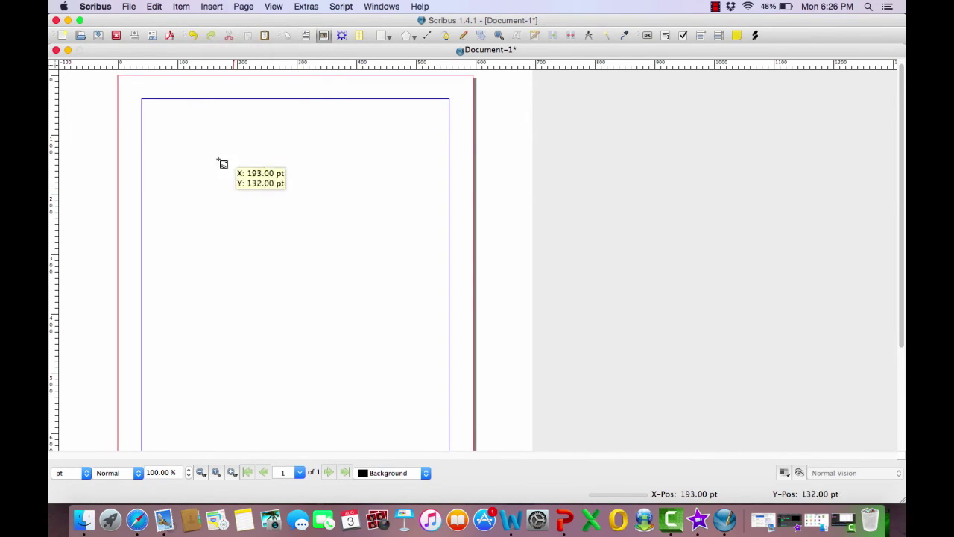
pyautogui.moveTo(191, 163); pyautogui.dragTo(321, 248)
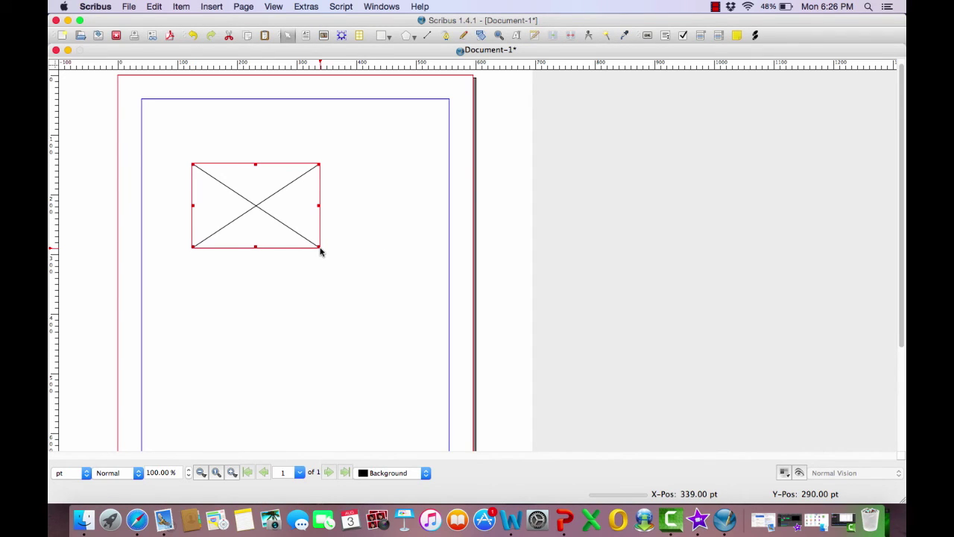
# Load Flowers_Photo-2.jpg into the new frame through Get Image...
pyautogui.rightClick(262, 203)
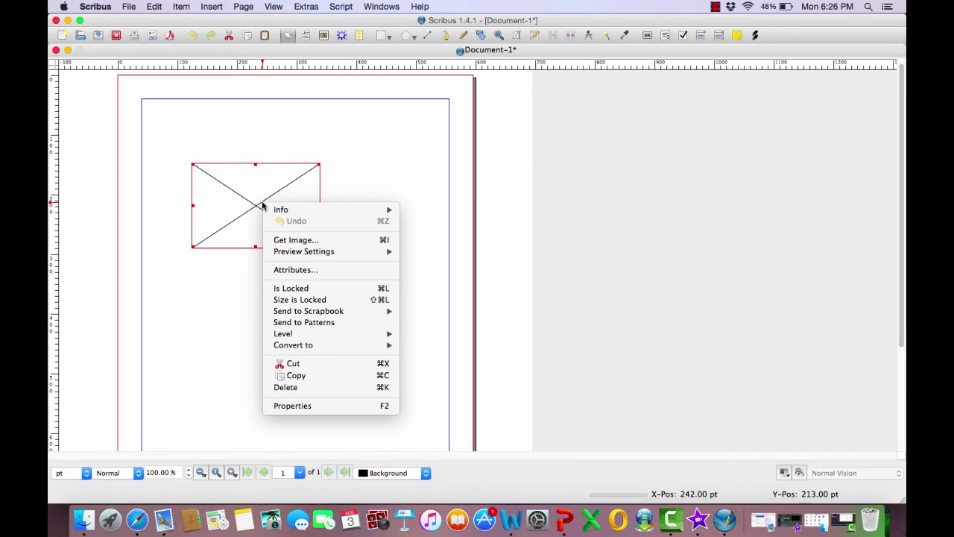
pyautogui.click(297, 241)
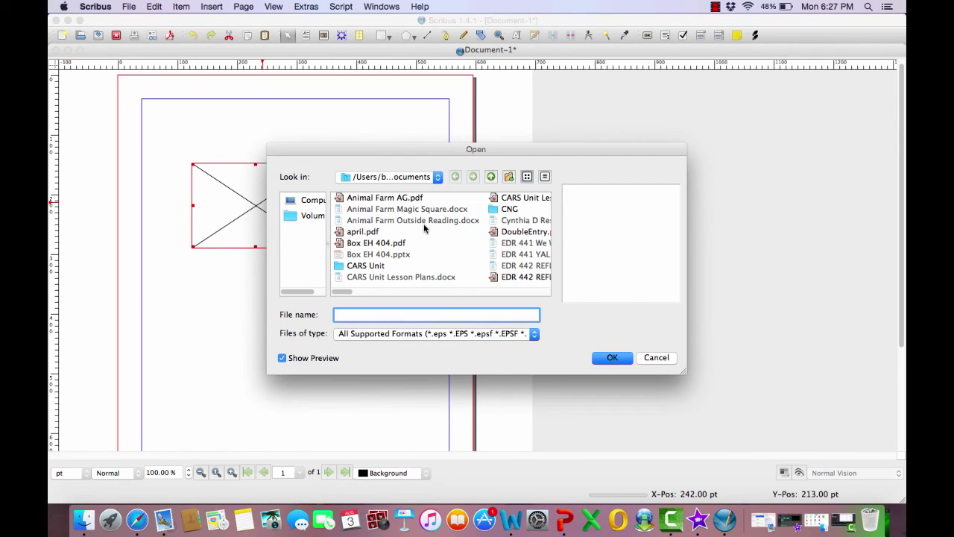
pyautogui.hscroll(5, 425, 228)
pyautogui.hscroll(5, 425, 229)
pyautogui.hscroll(-5, 425, 229)
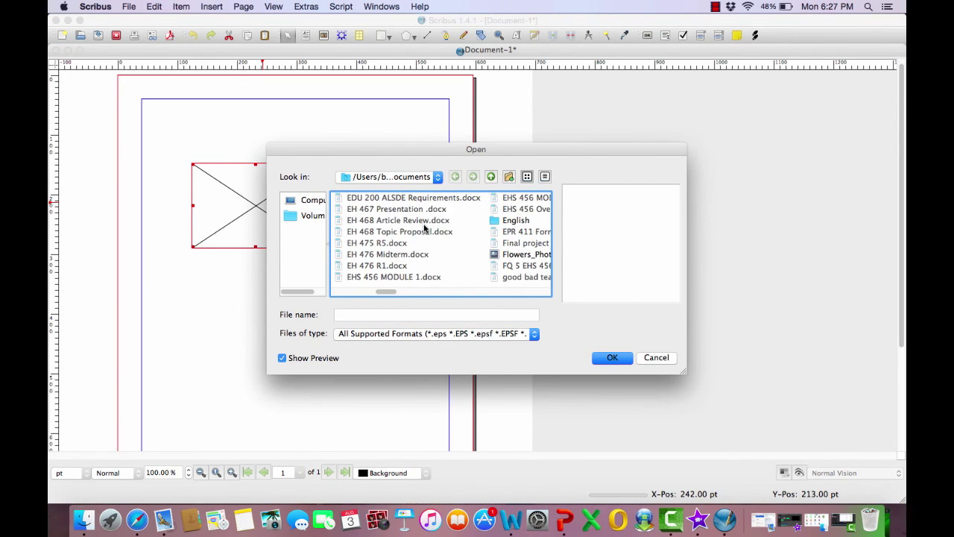
pyautogui.doubleClick(522, 254)
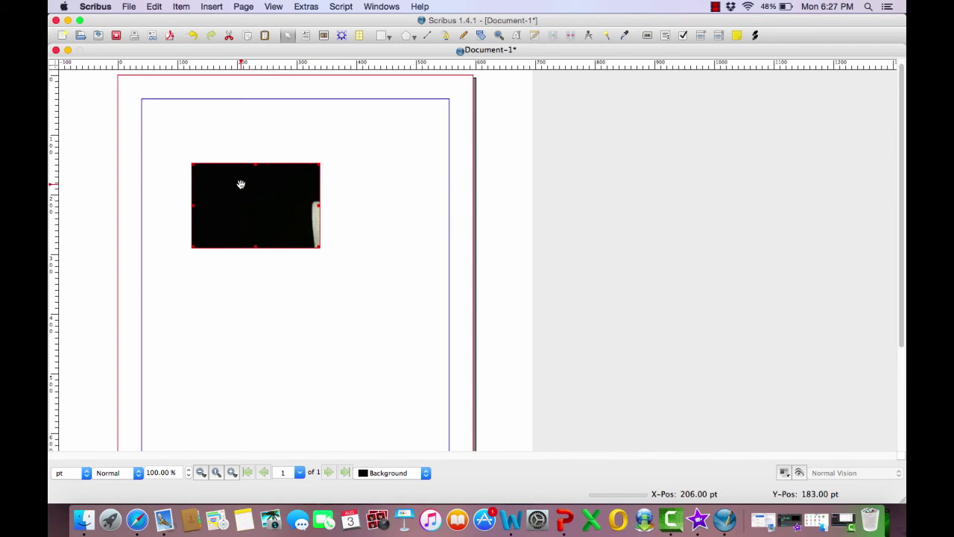
pyautogui.click(188, 7)
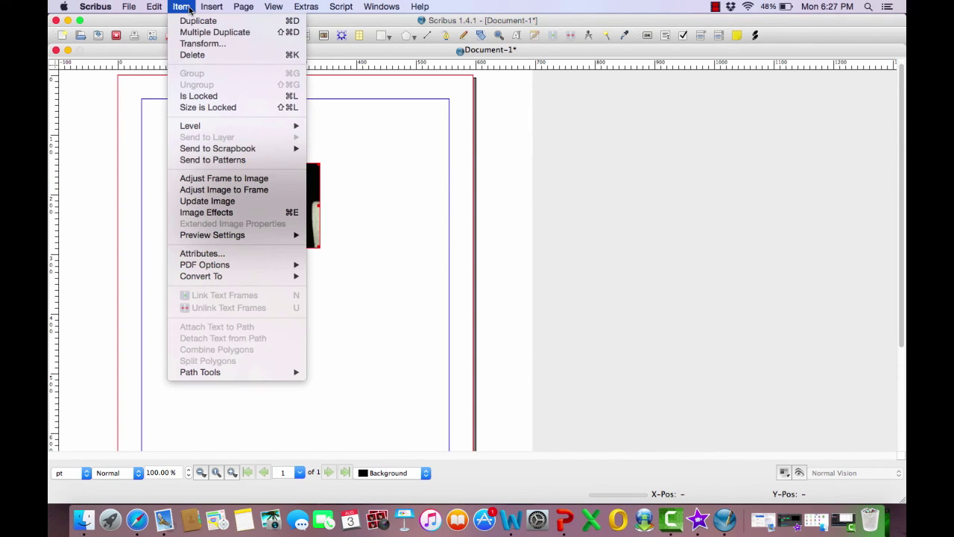
# Apply Adjust Frame to Image, then drag the frame's top-right handle inward to crop the flower
pyautogui.click(264, 177)
pyautogui.scroll(-3, 338, 240)
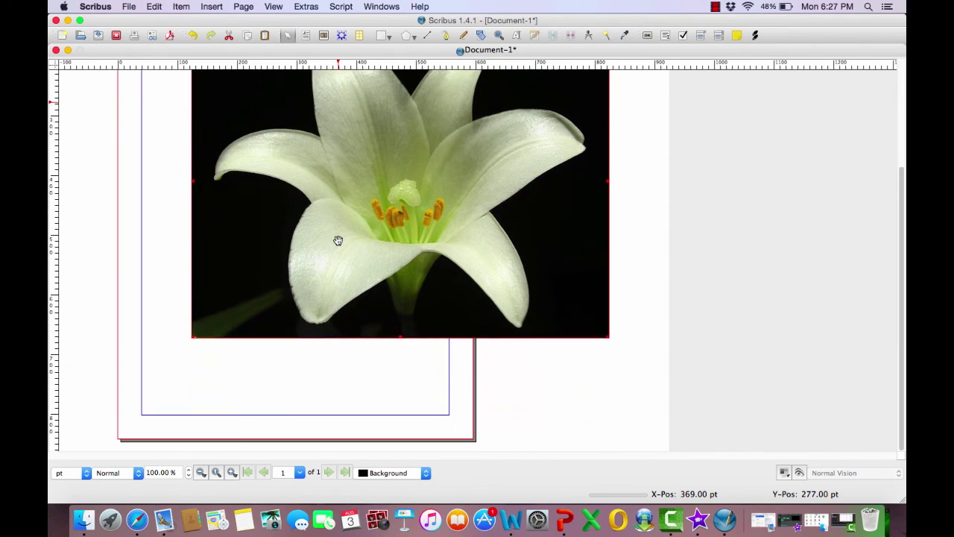
pyautogui.scroll(3, 338, 240)
pyautogui.scroll(-3, 337, 241)
pyautogui.scroll(3, 338, 240)
pyautogui.scroll(-3, 338, 240)
pyautogui.scroll(3, 338, 241)
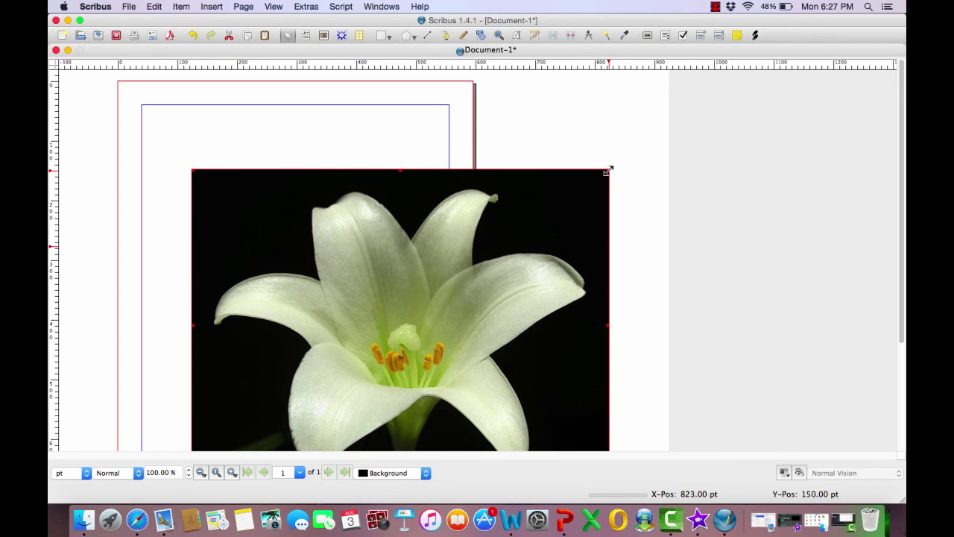
pyautogui.moveTo(609, 171); pyautogui.dragTo(468, 233)
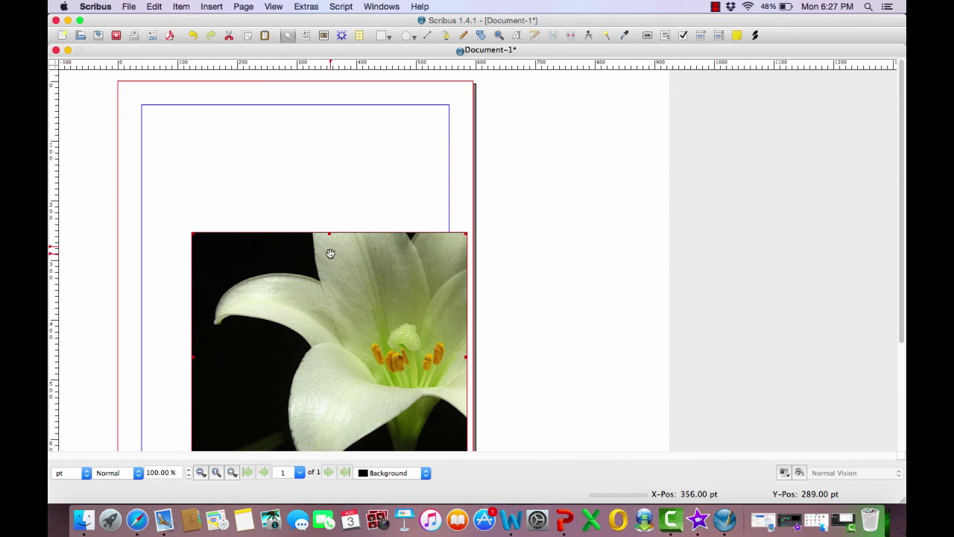
# Scale the lily to fit its frame, move the frame up to the top margin, and raise its bottom edge
pyautogui.click(212, 8)
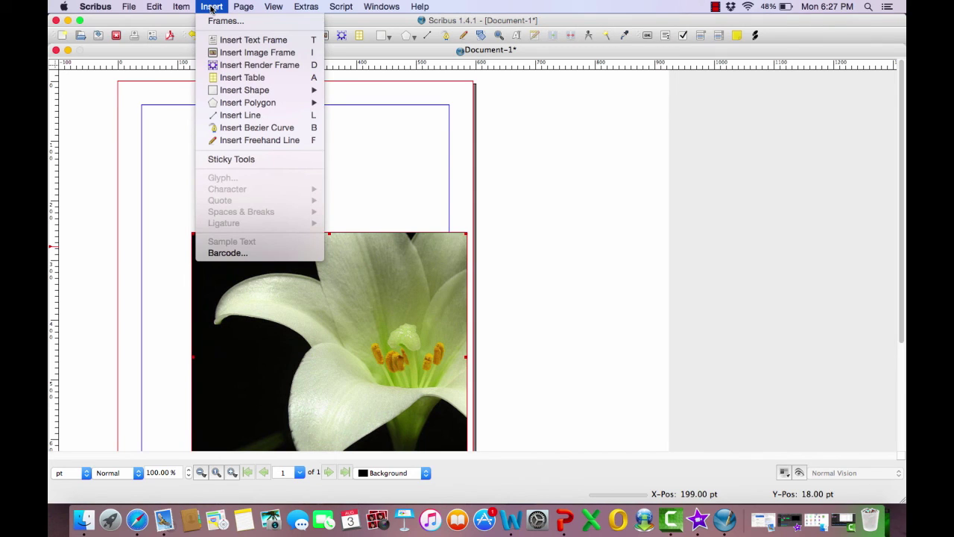
pyautogui.moveTo(191, 9)
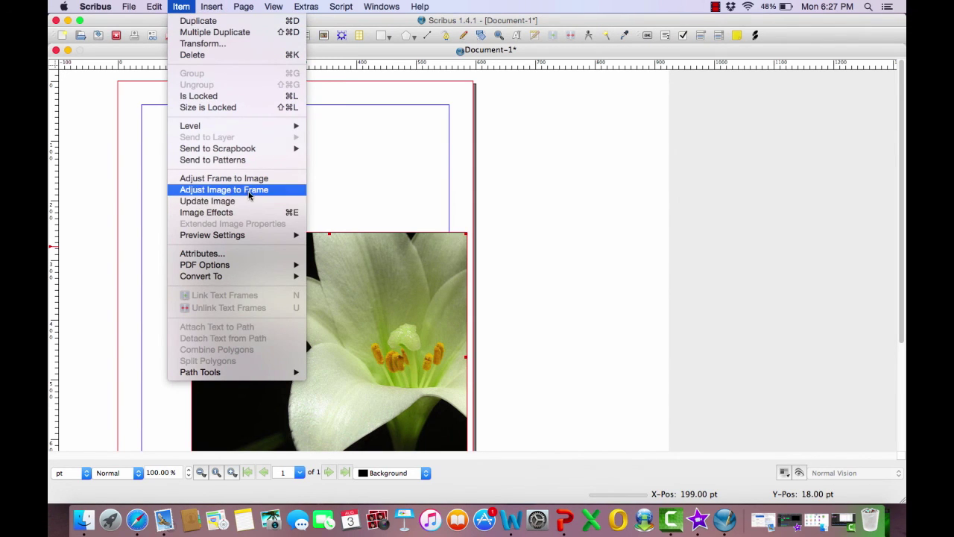
pyautogui.click(250, 193)
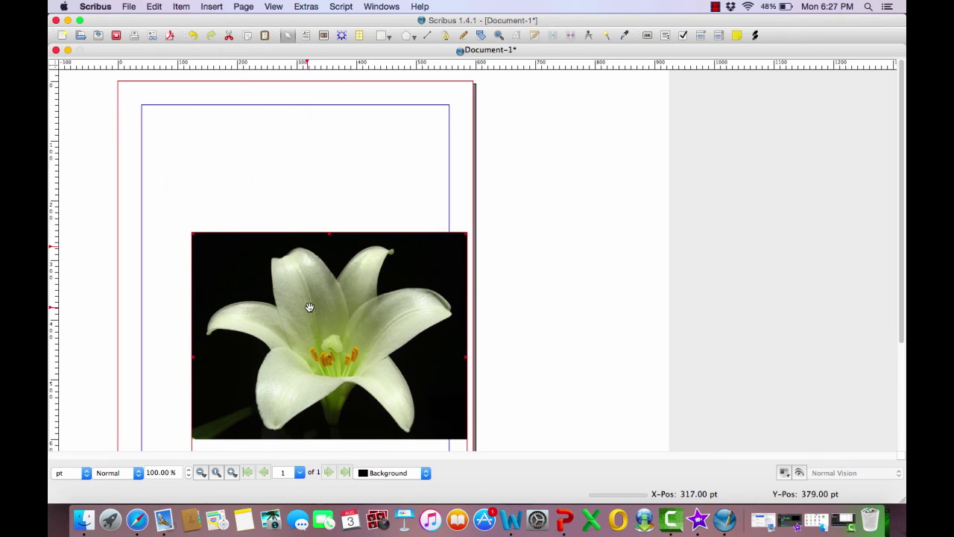
pyautogui.moveTo(308, 300); pyautogui.dragTo(277, 188)
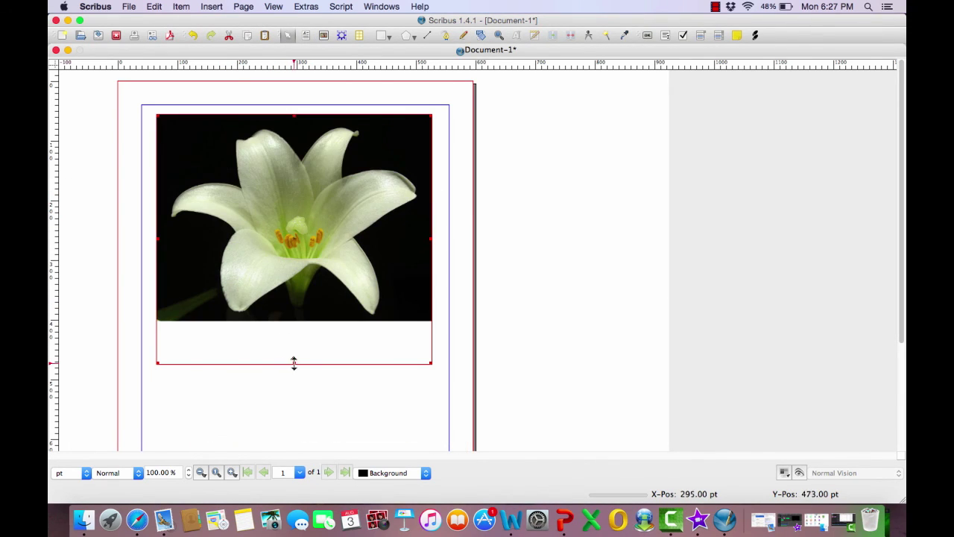
pyautogui.moveTo(294, 364); pyautogui.dragTo(316, 322)
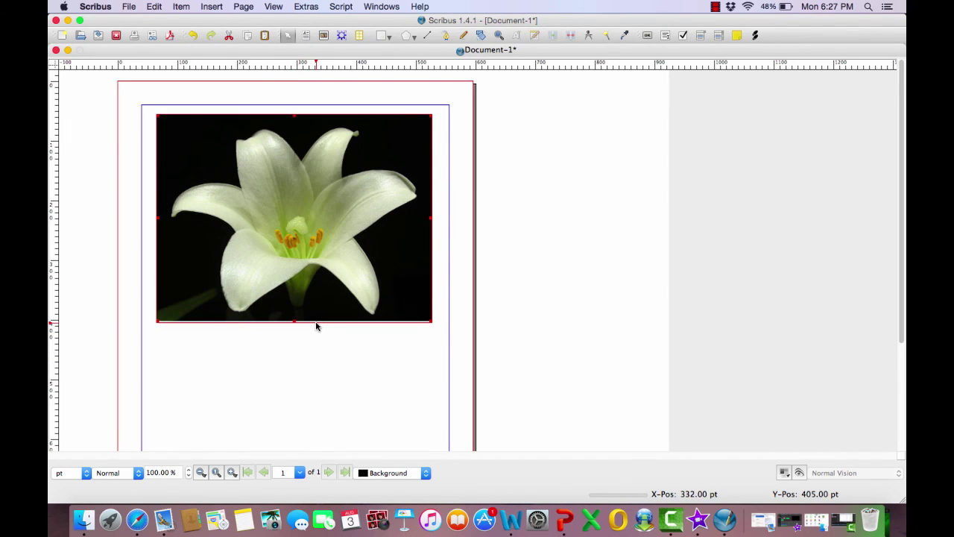